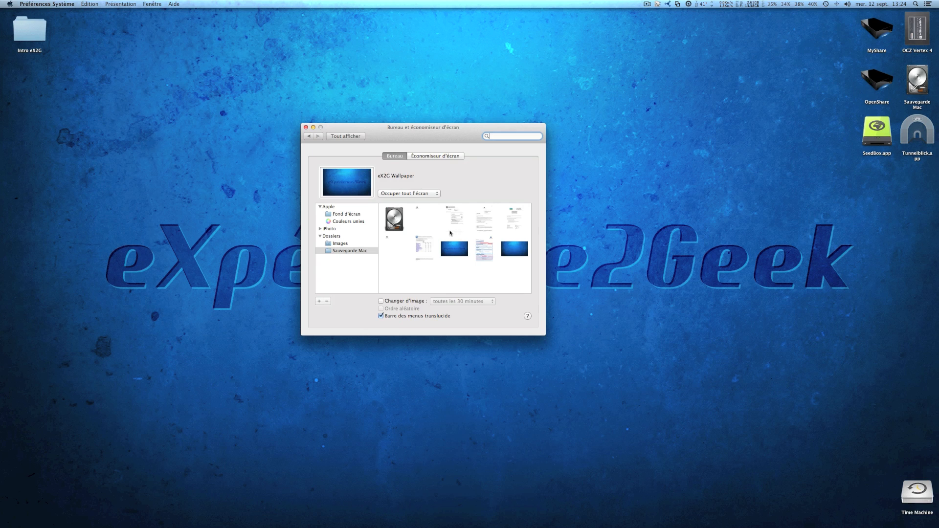
- Examine the wallpaper images in the Images folder and in Apple's Fond d'écran collection
click(344, 244)
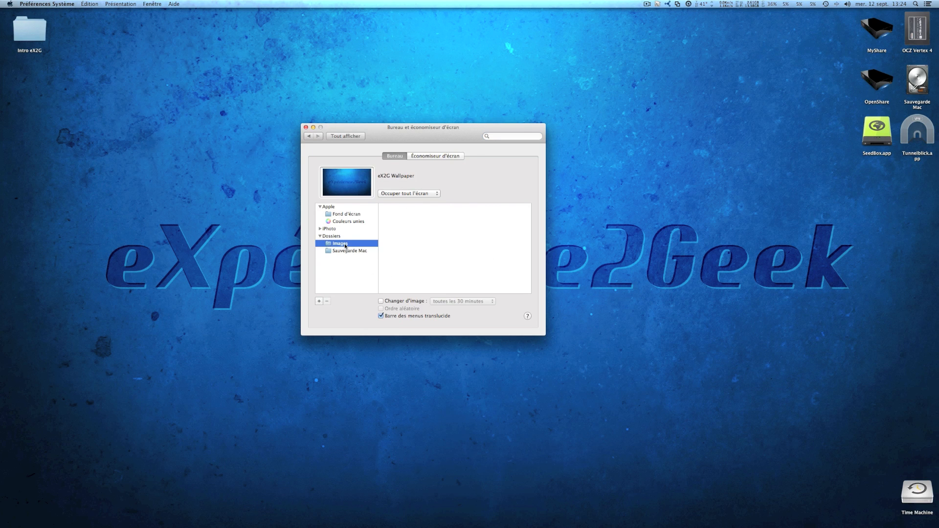
click(343, 215)
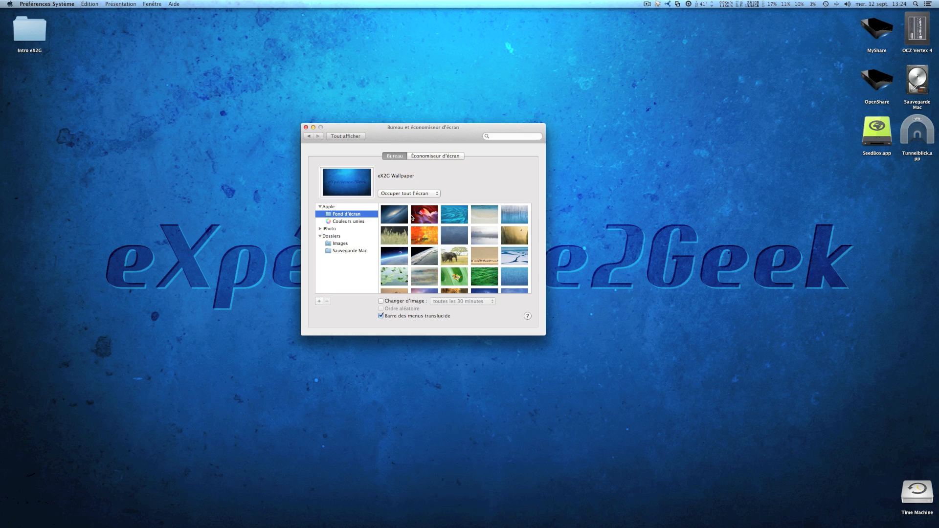
scroll(472, 274, down, 3)
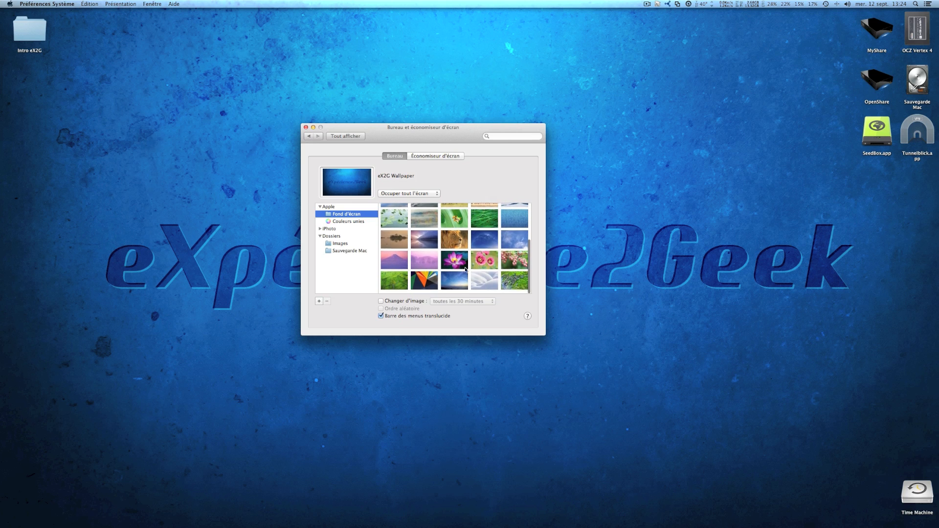
scroll(500, 261, up, 3)
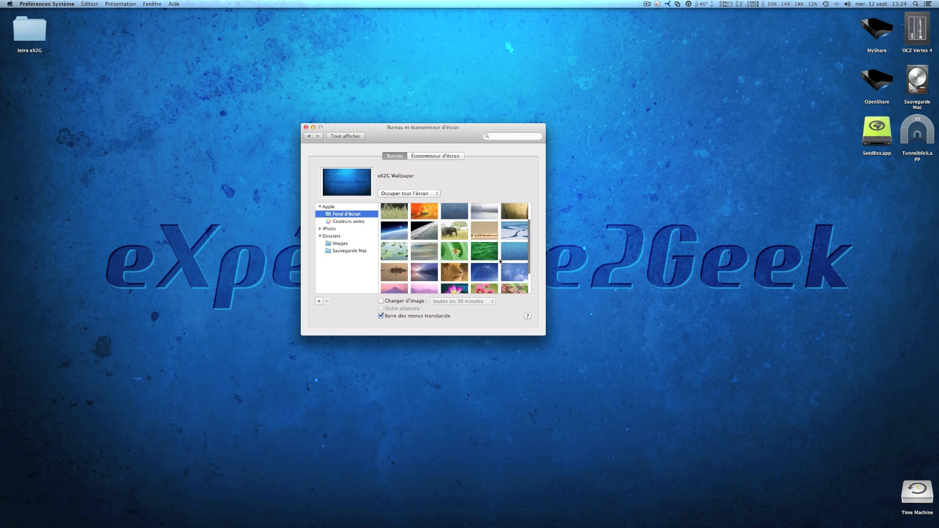
scroll(489, 262, down, 3)
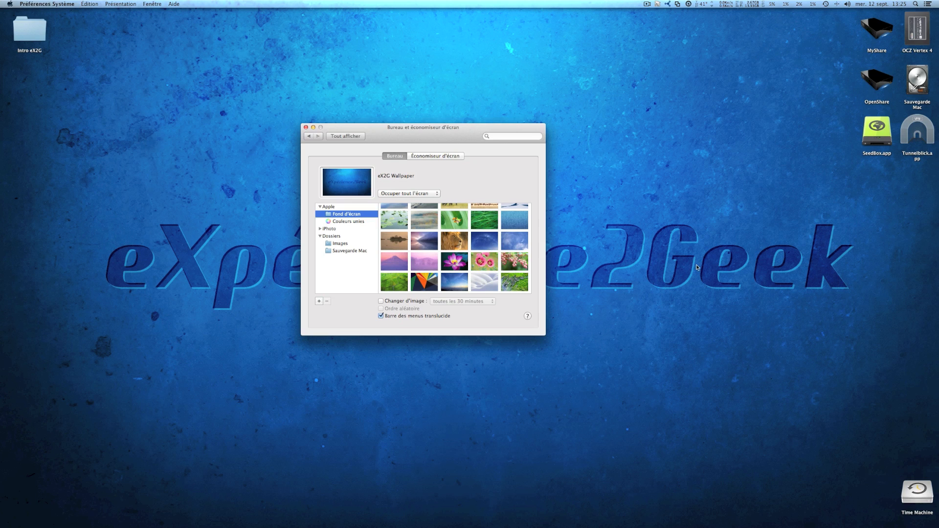
- Switch to Finder and go to the folder /System/
click(207, 190)
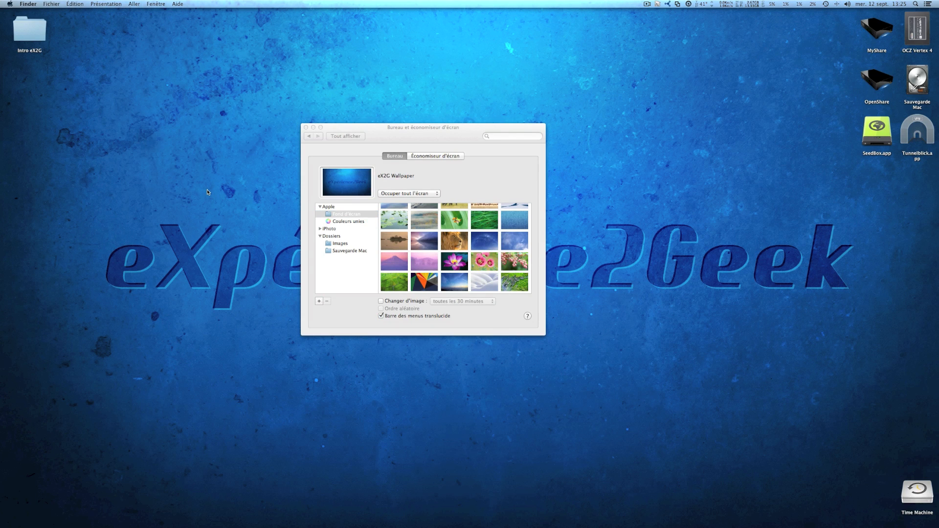
key(super+shift+g)
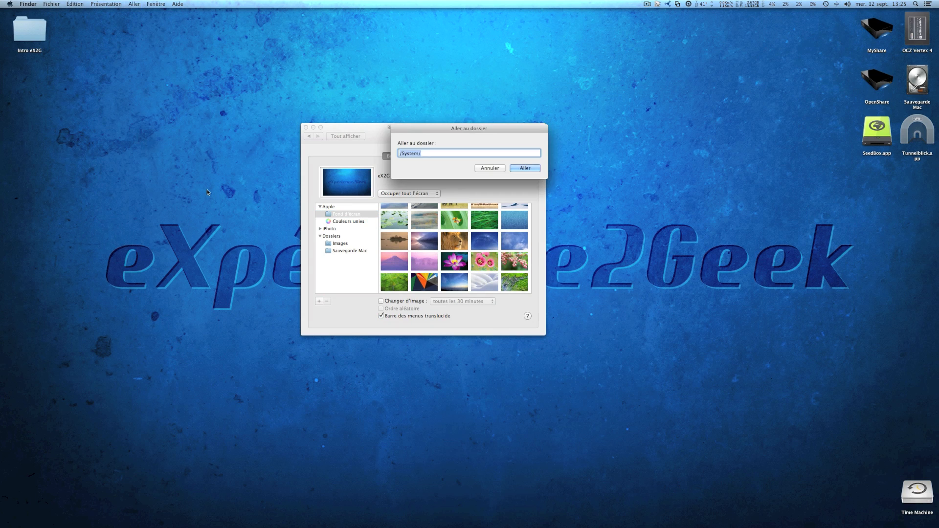
click(485, 168)
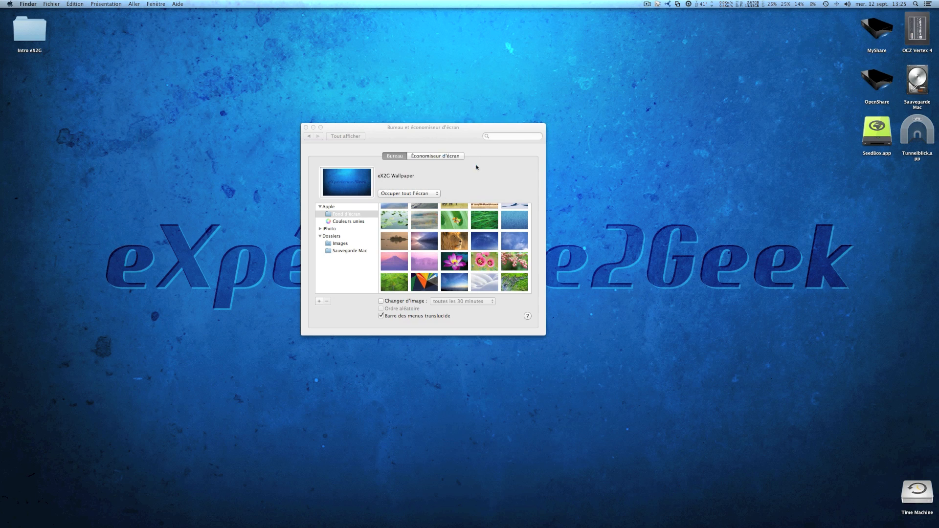
click(133, 4)
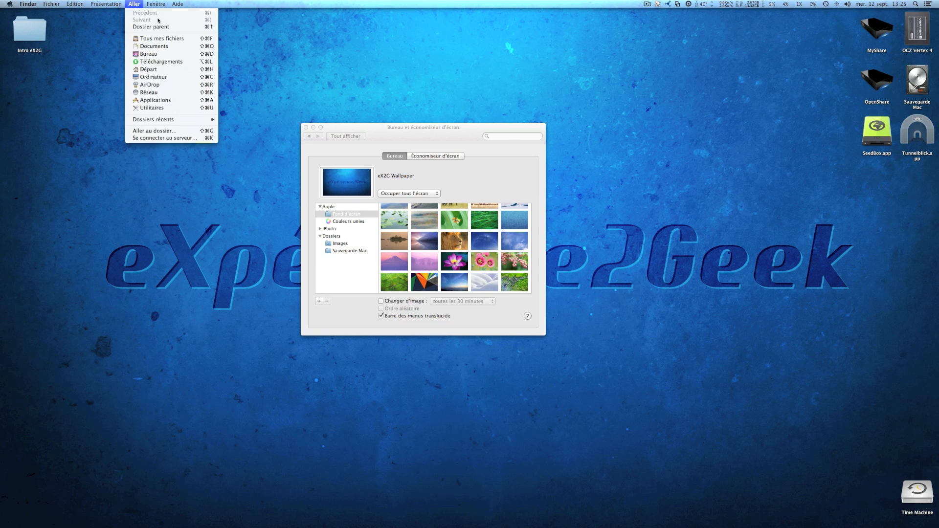
click(159, 131)
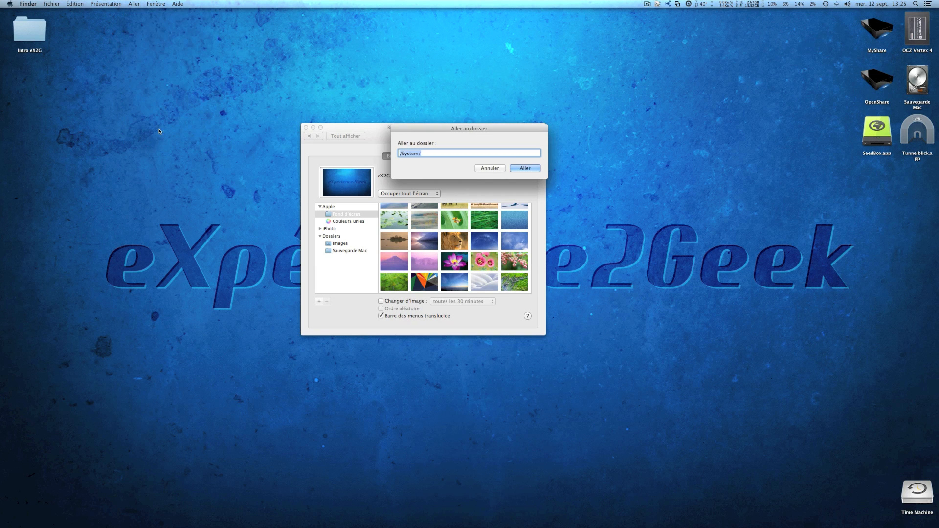
key(Return)
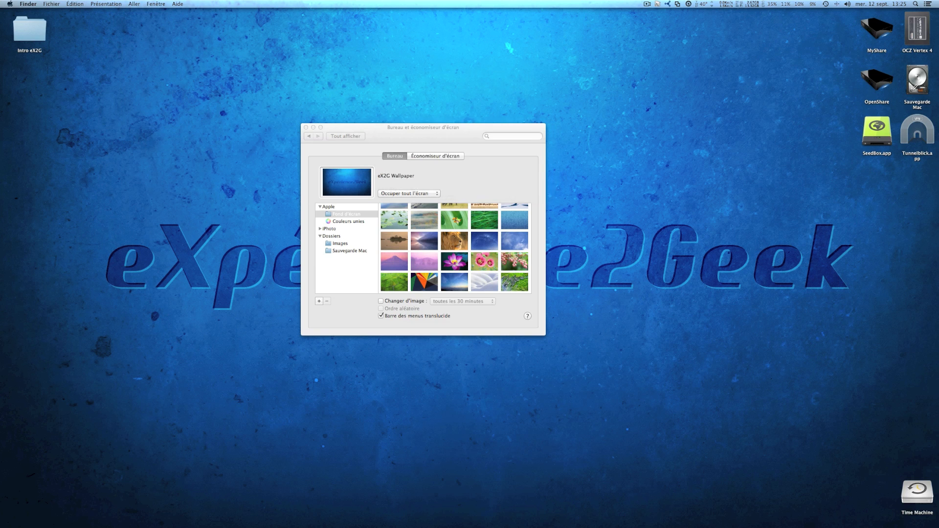
- Open the Bibliothèque folder and its Frameworks subfolder
double_click(421, 226)
scroll(492, 263, down, 2)
scroll(491, 261, down, 3)
click(488, 293)
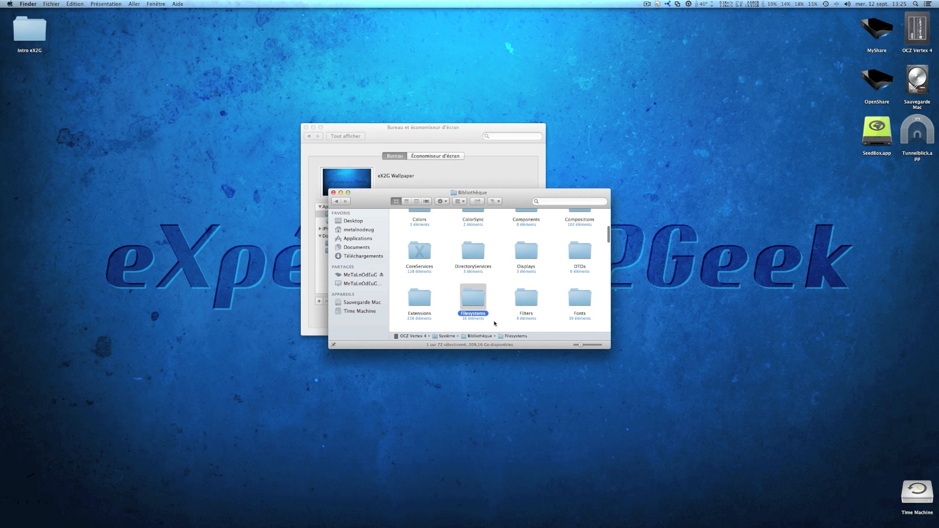
scroll(495, 323, down, 3)
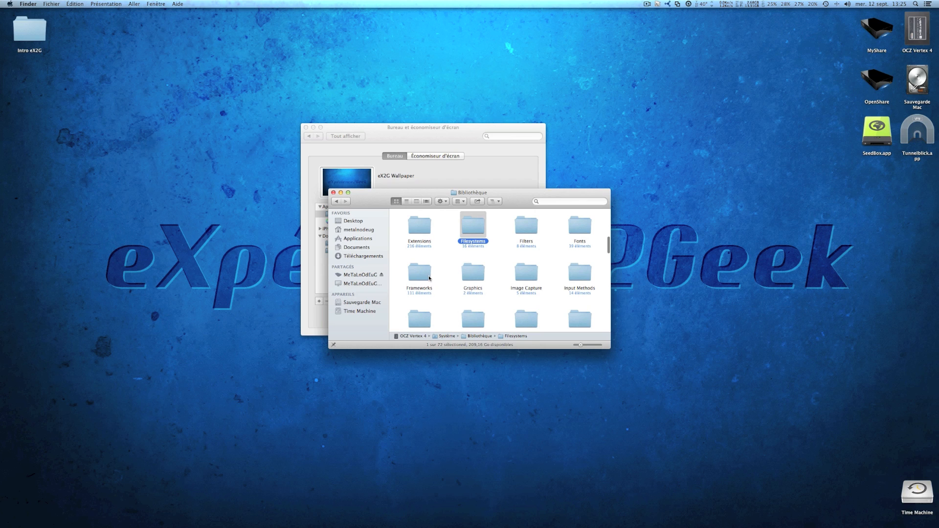
double_click(429, 278)
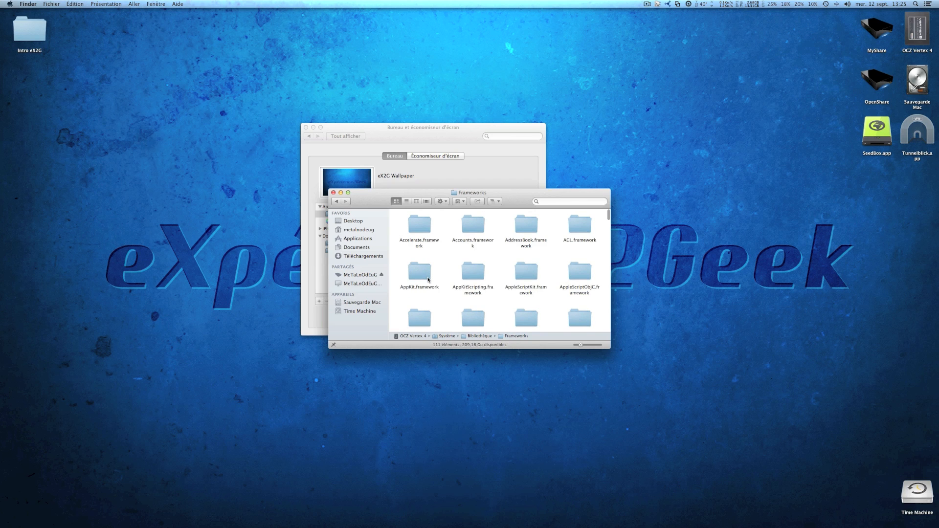
- Open the Default Collections folder inside ScreenSaver.framework, following Versions, A and Resources
key(s)
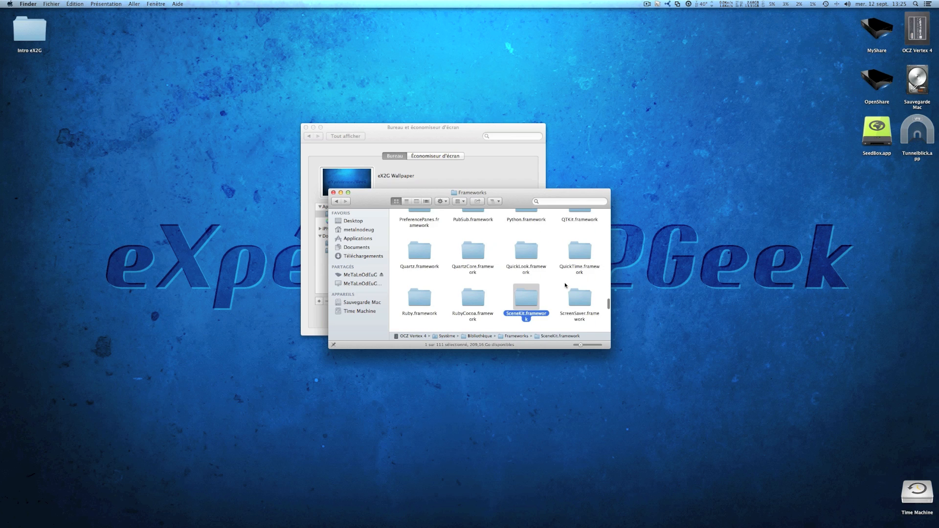
scroll(565, 285, down, 2)
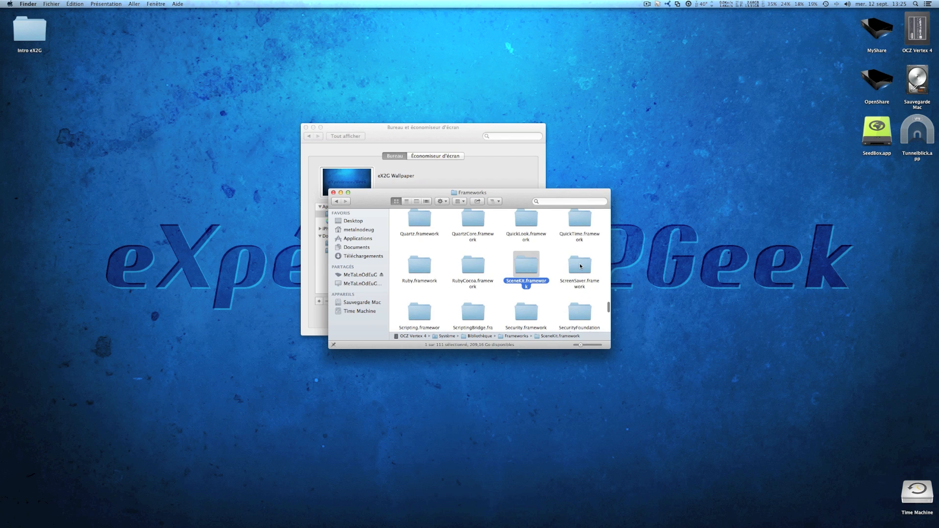
double_click(580, 266)
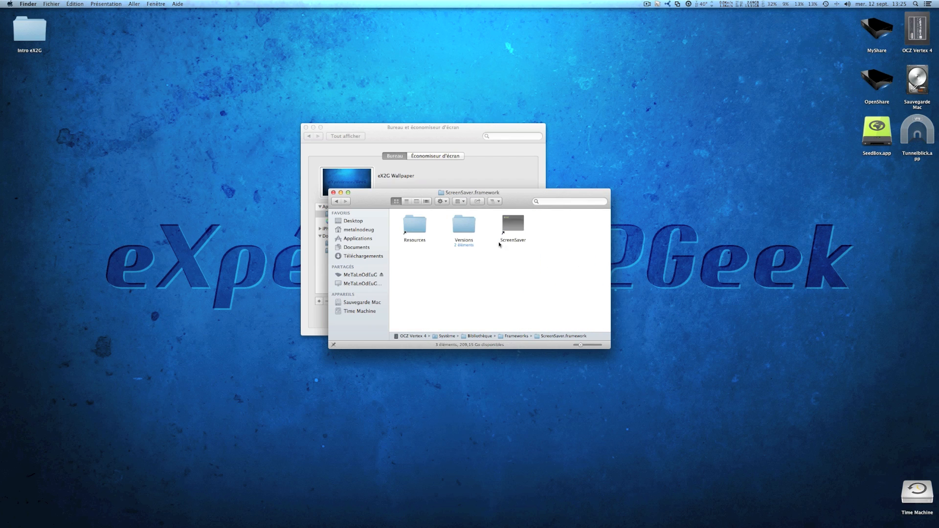
double_click(466, 226)
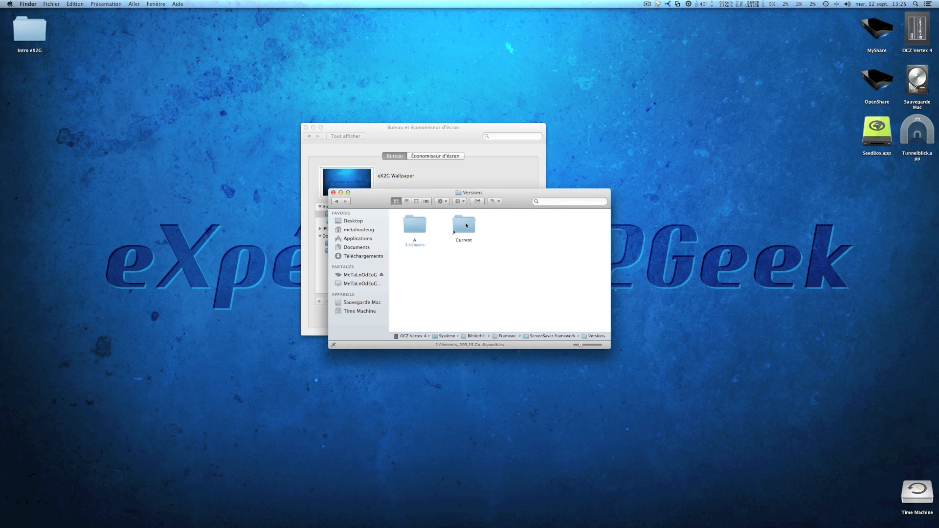
double_click(418, 227)
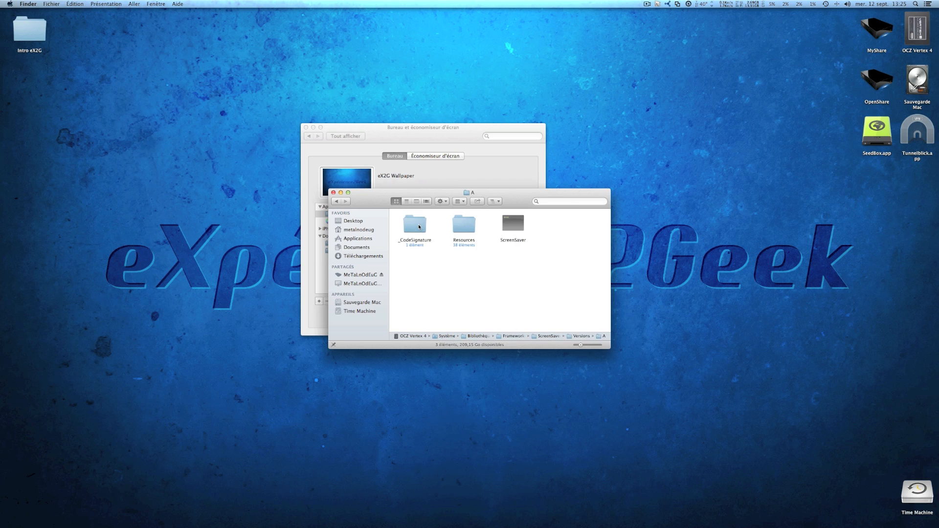
double_click(470, 225)
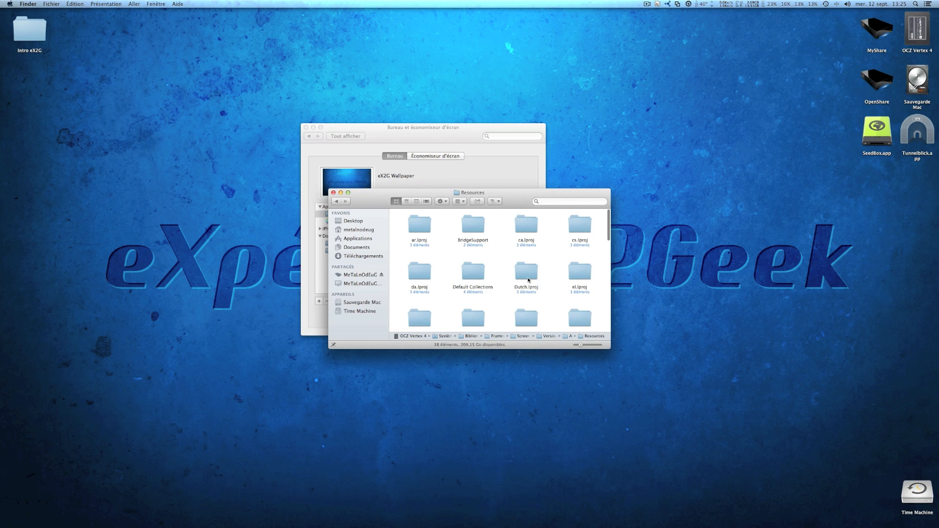
scroll(528, 280, down, 2)
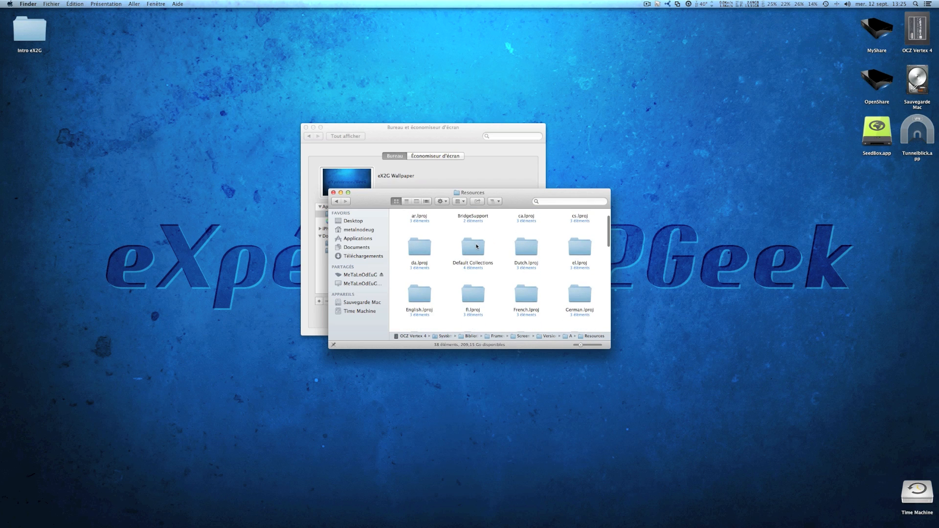
double_click(474, 247)
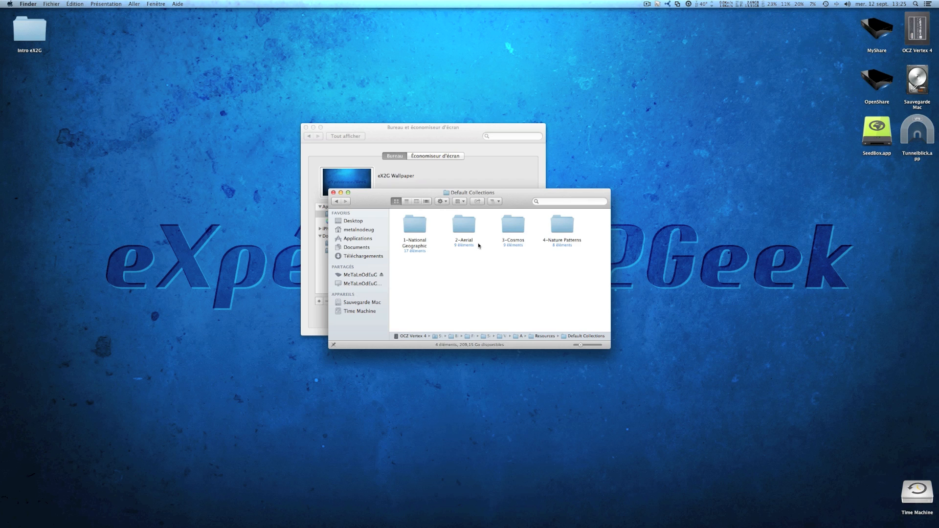
- Arrange the Default Collections window and the desktop preferences window side by side without overlap
drag(508, 199, 648, 193)
drag(460, 135, 355, 137)
drag(653, 197, 645, 167)
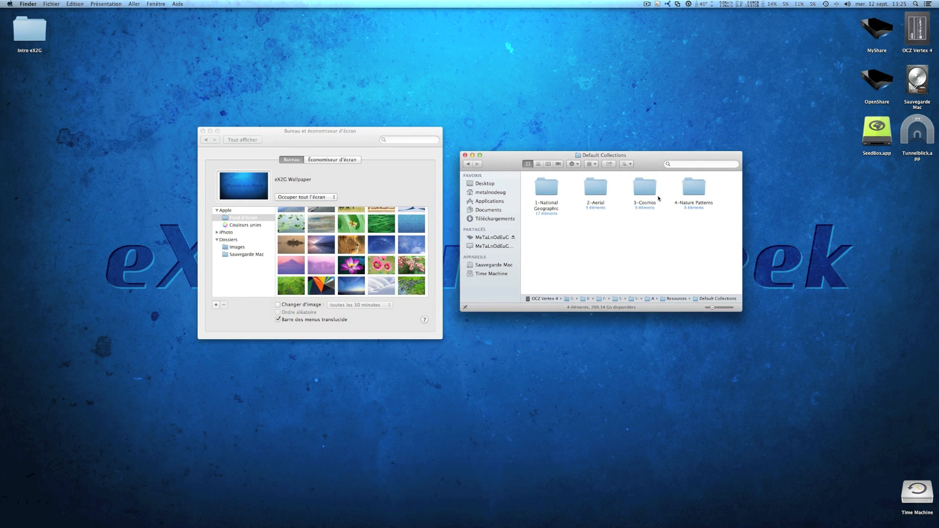
- Open the image NatGeo17.jpg from the 1-National Geographic folder
double_click(547, 193)
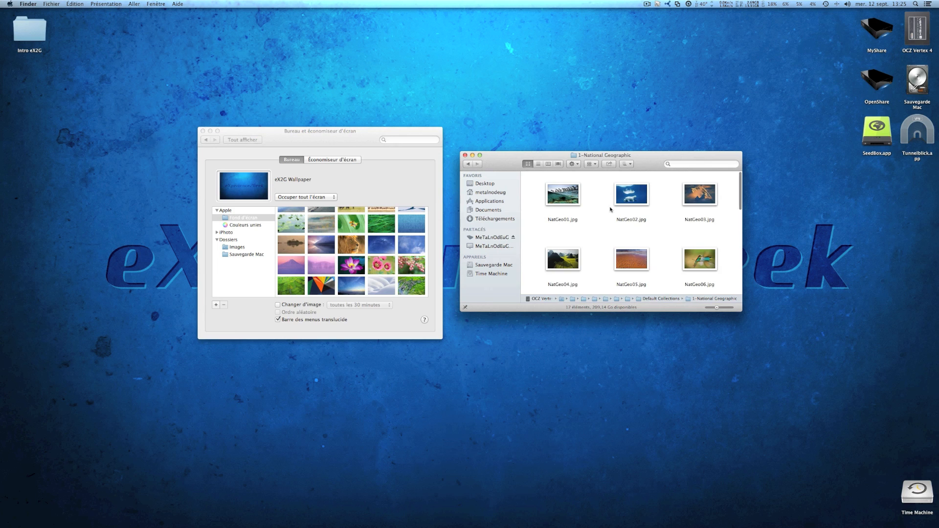
scroll(565, 218, down, 10)
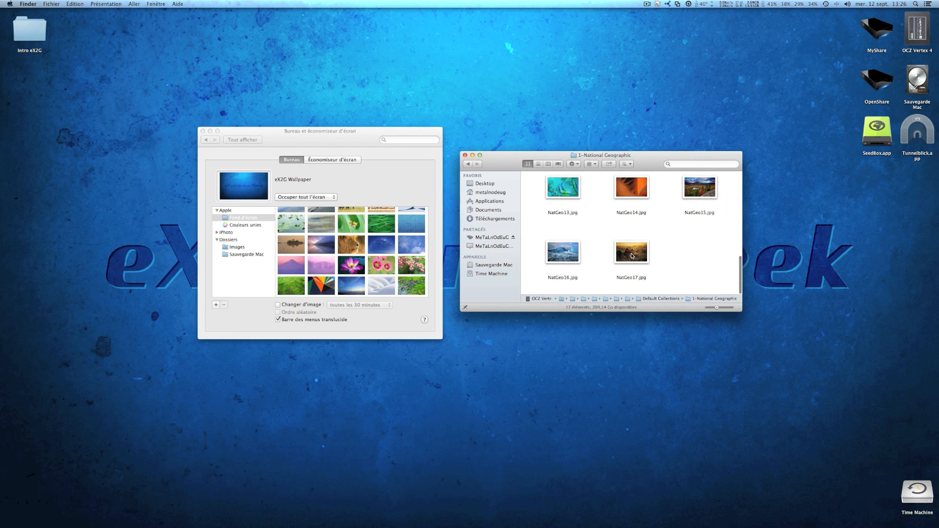
click(631, 254)
double_click(631, 254)
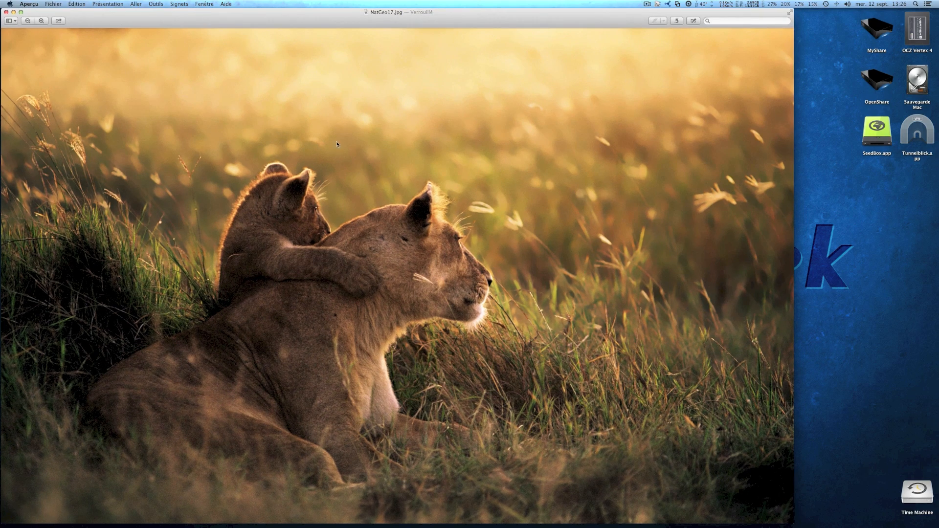
- Compare the NatGeo17.jpg image with the wallpapers in Apple's Fond d'écran collection
key(ctrl+Left)
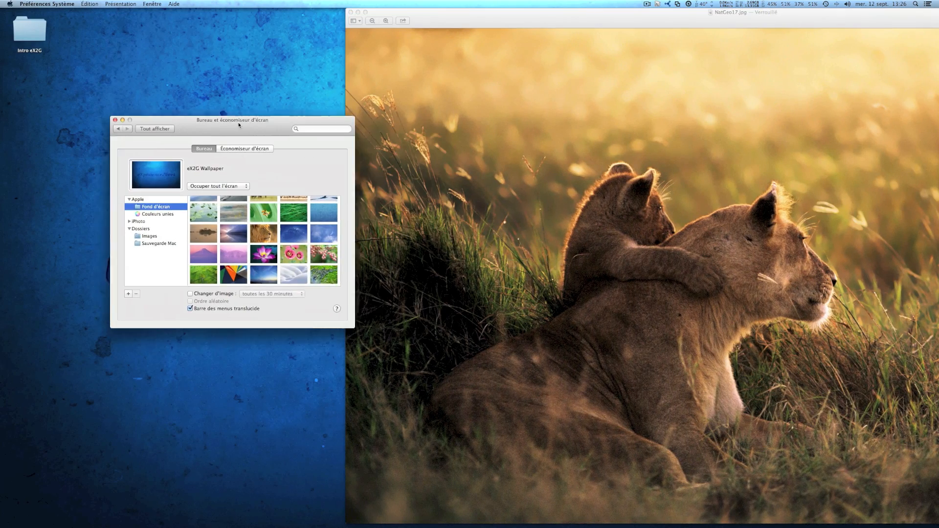
drag(239, 124, 229, 124)
scroll(273, 275, up, 3)
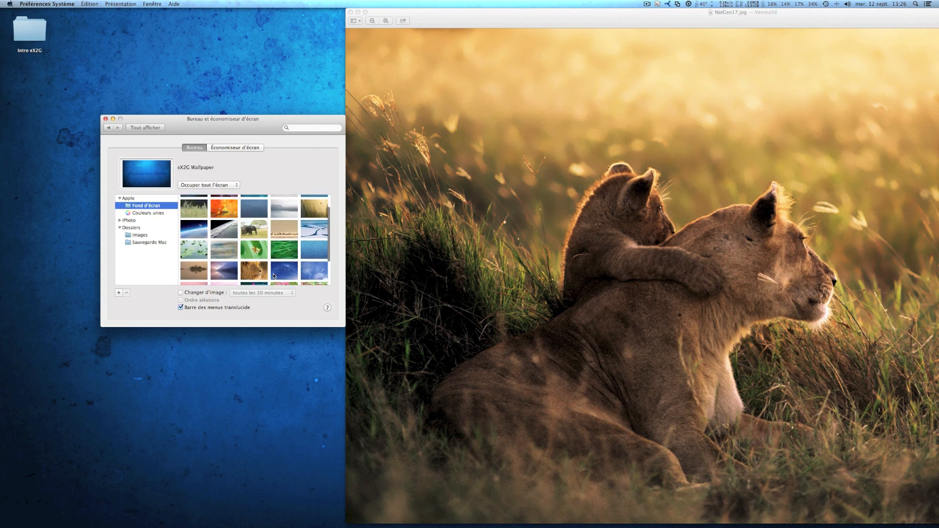
scroll(286, 261, up, 1)
scroll(287, 260, down, 3)
drag(348, 15, 6, 14)
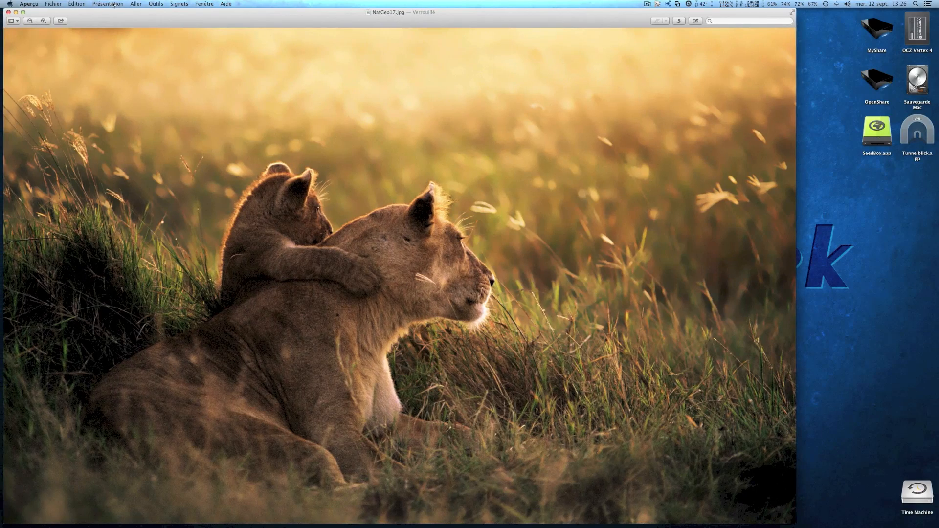
- Quit Aperçu and return the Finder window to the Default Collections folder
click(31, 4)
click(43, 72)
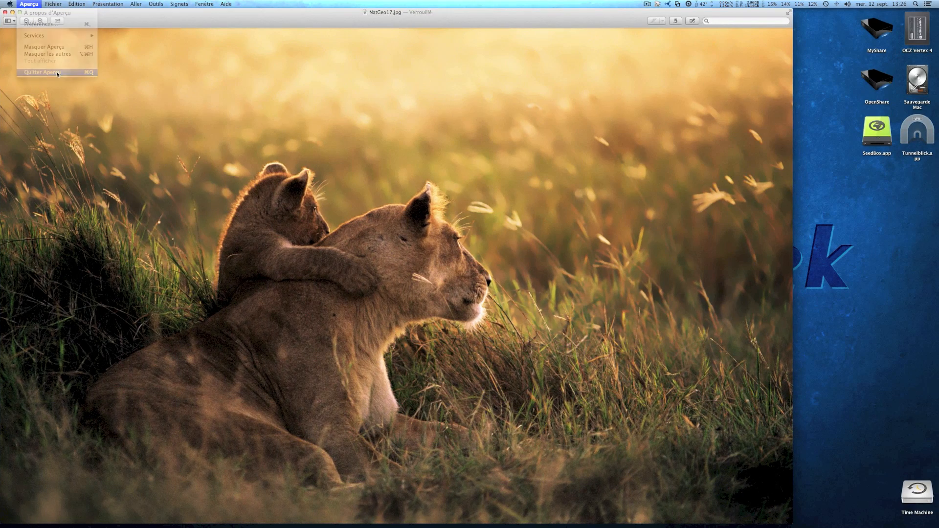
scroll(628, 248, down, 2)
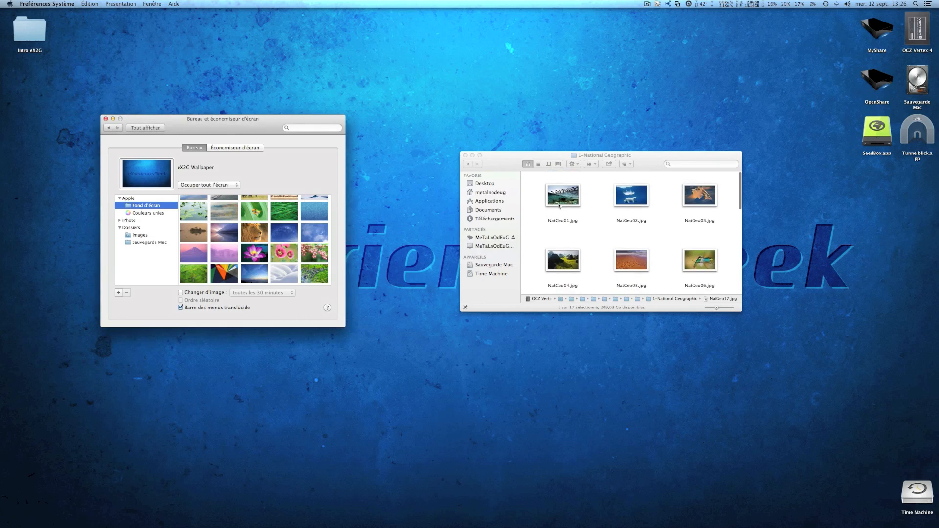
click(640, 218)
key(super+Up)
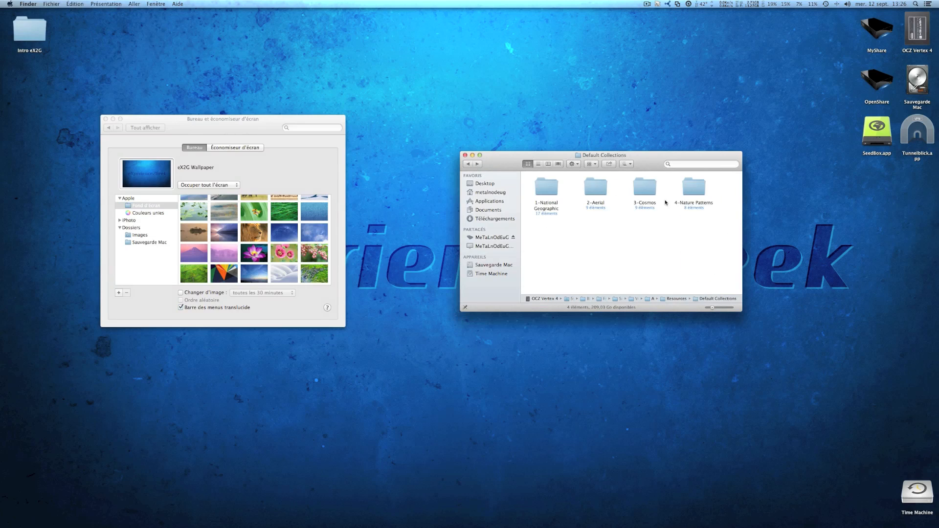
- Select all four folders in Default Collections and add them to the wallpaper sources under Dossiers
drag(268, 124, 296, 125)
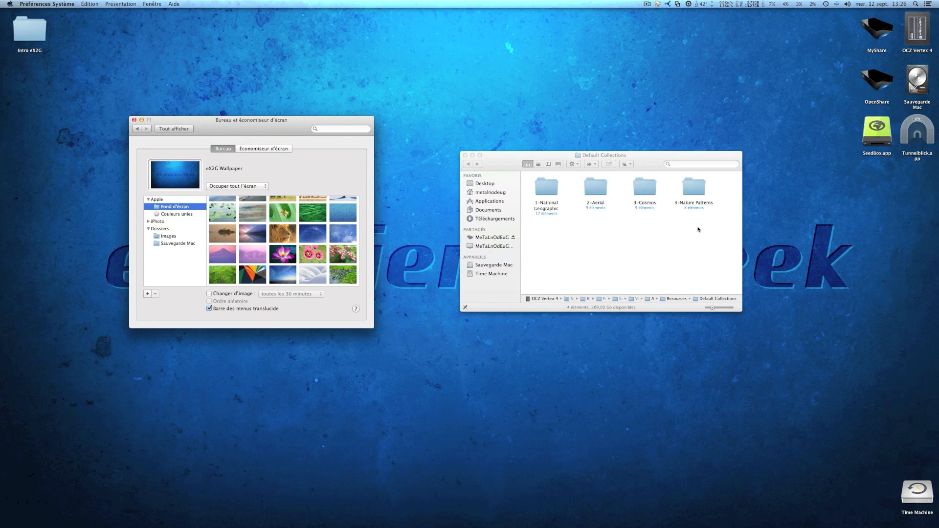
drag(723, 225, 532, 191)
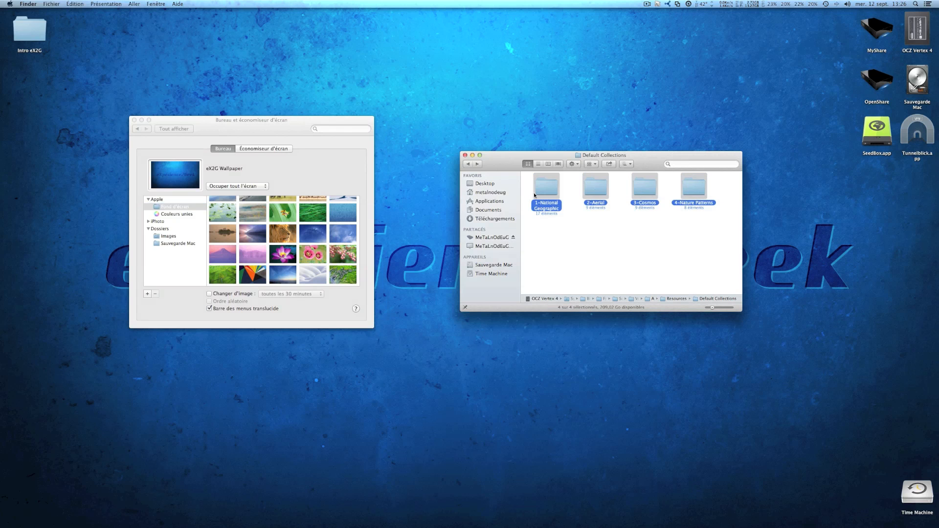
drag(544, 186, 184, 212)
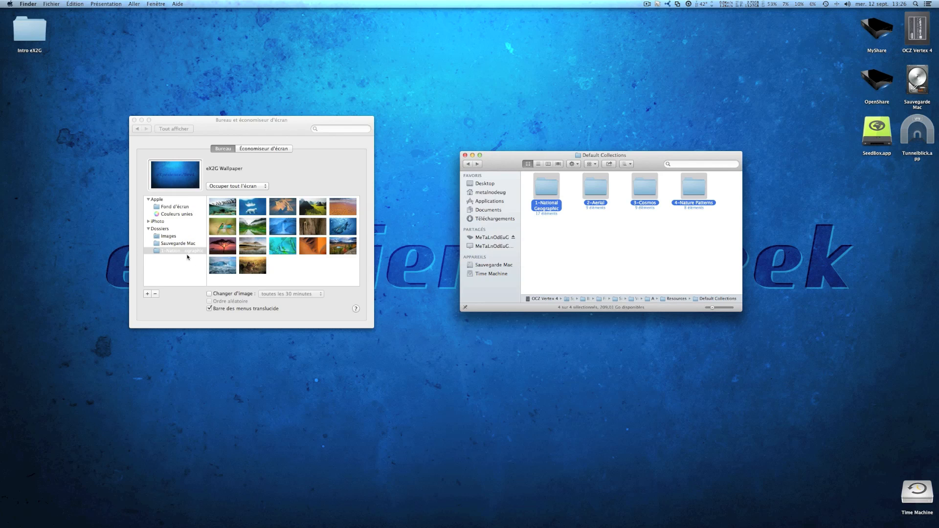
- Add the 2-Aerial, 3-Cosmos and 4-Nature Patterns folders one by one to the wallpaper sources under Dossiers
click(565, 265)
drag(593, 196, 184, 258)
drag(643, 189, 184, 265)
drag(694, 188, 171, 272)
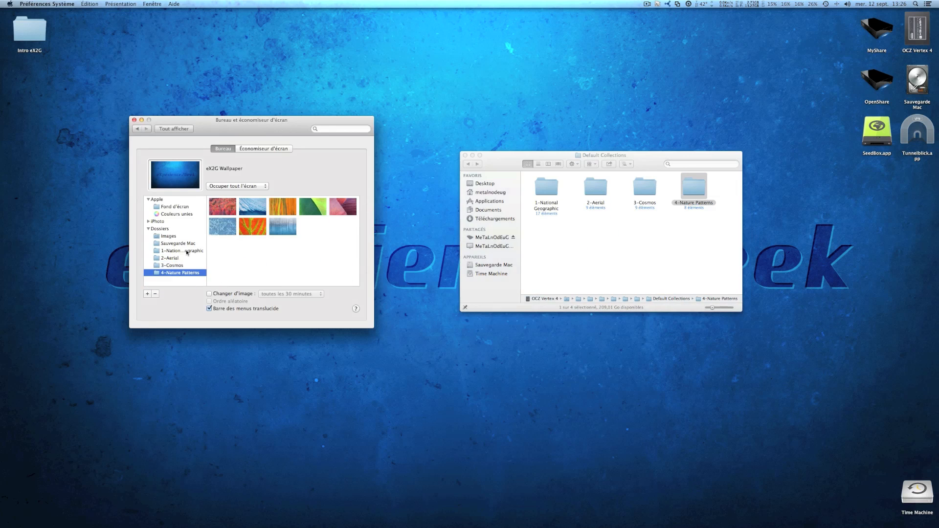
- Look through the images in the four added wallpaper collections and close the Default Collections Finder window
click(186, 251)
click(177, 259)
click(176, 265)
click(178, 273)
click(465, 155)
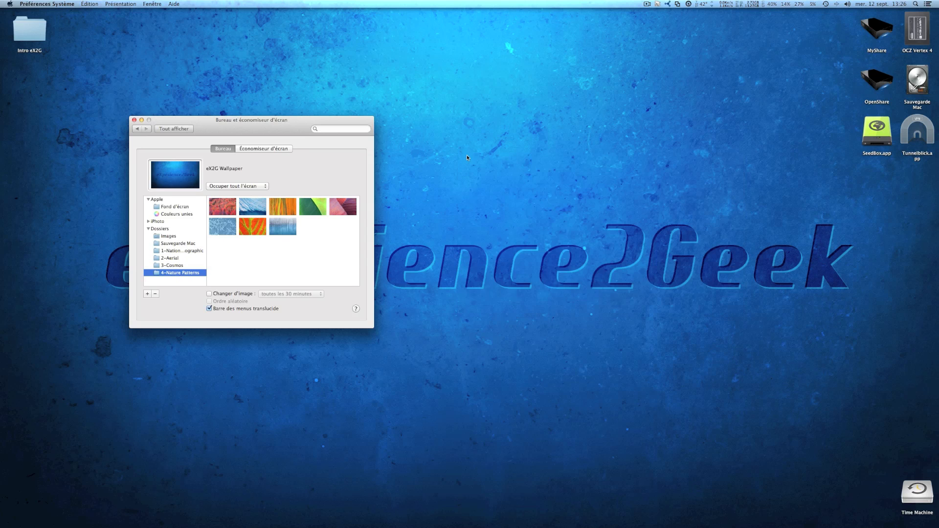
click(182, 267)
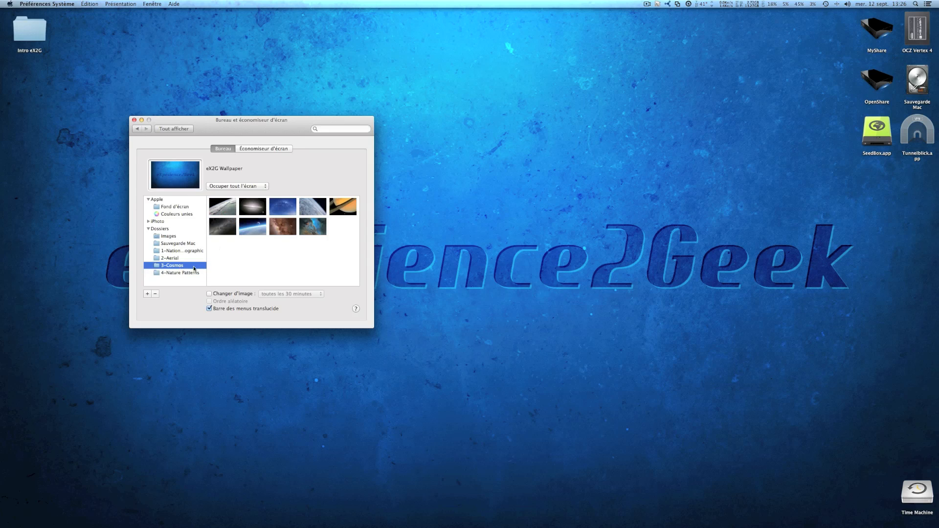
- Set NatGeo17 from the 1-National Geographic collection as the desktop wallpaper and move the preferences window aside to reveal the image
click(176, 251)
click(254, 268)
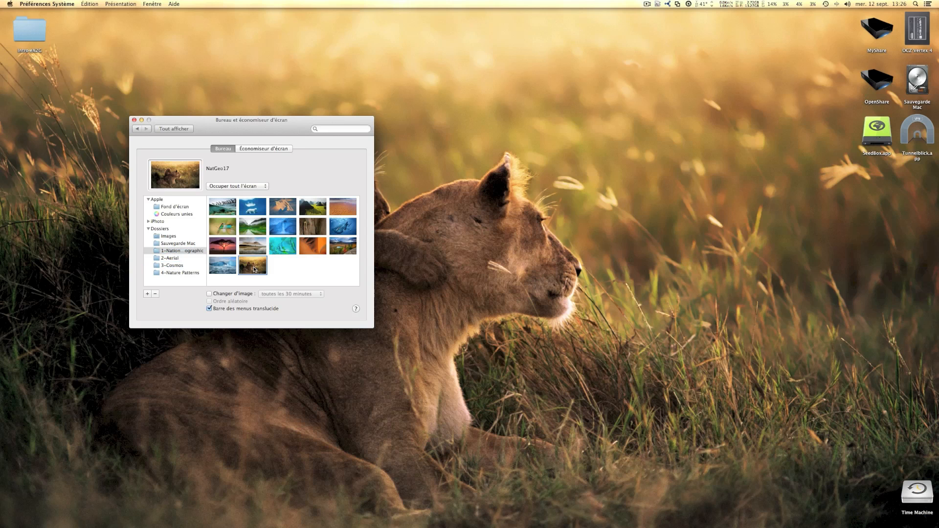
drag(296, 120, 789, 203)
- Try several 1-National Geographic images as the desktop wallpaper, including NatGeo11, NatGeo06, NatGeo08, NatGeo01 and NatGeo04
click(725, 332)
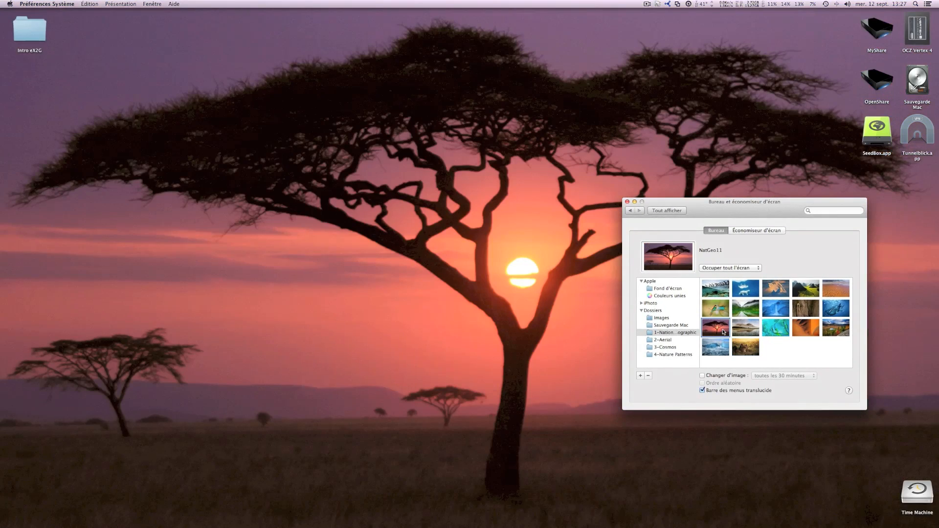
click(714, 307)
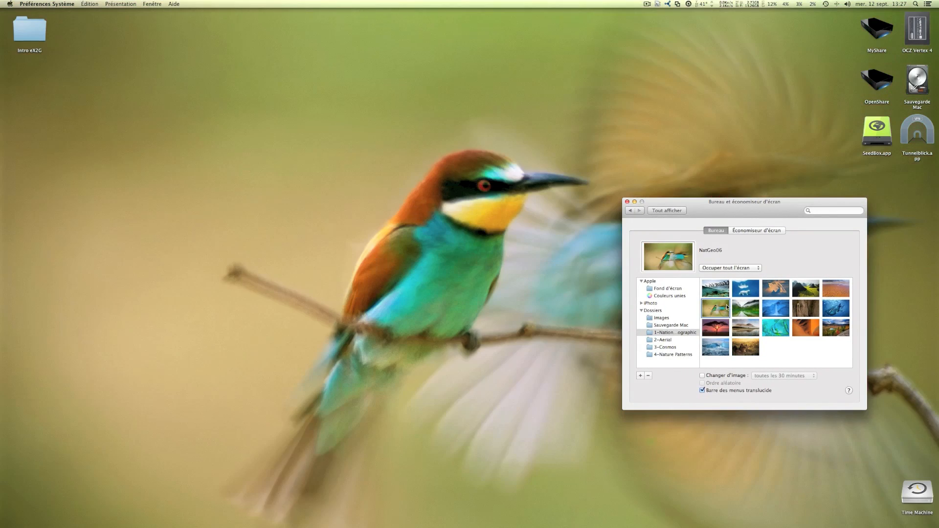
click(745, 308)
click(777, 309)
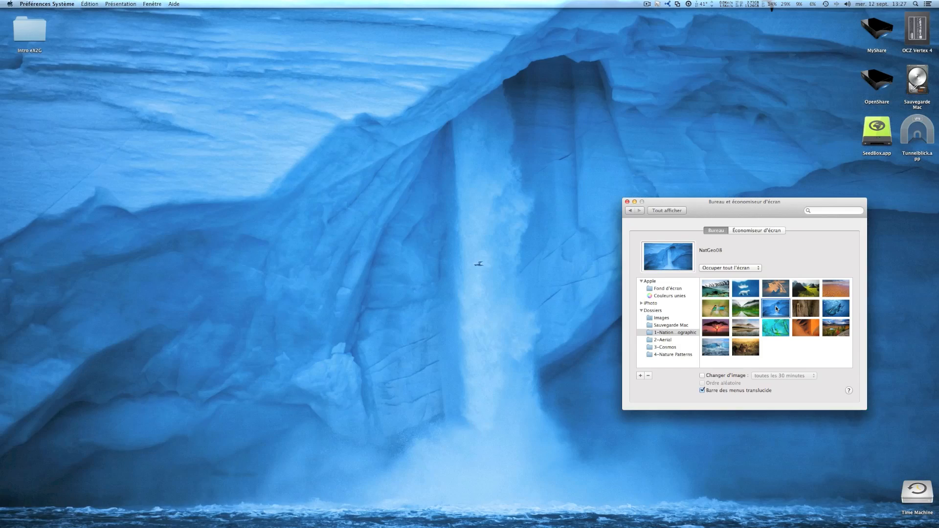
click(735, 292)
click(715, 290)
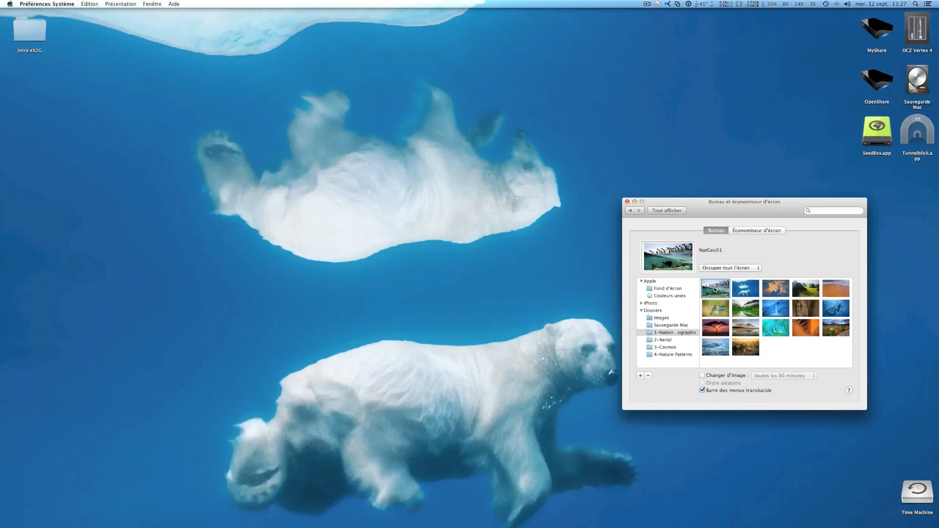
click(818, 284)
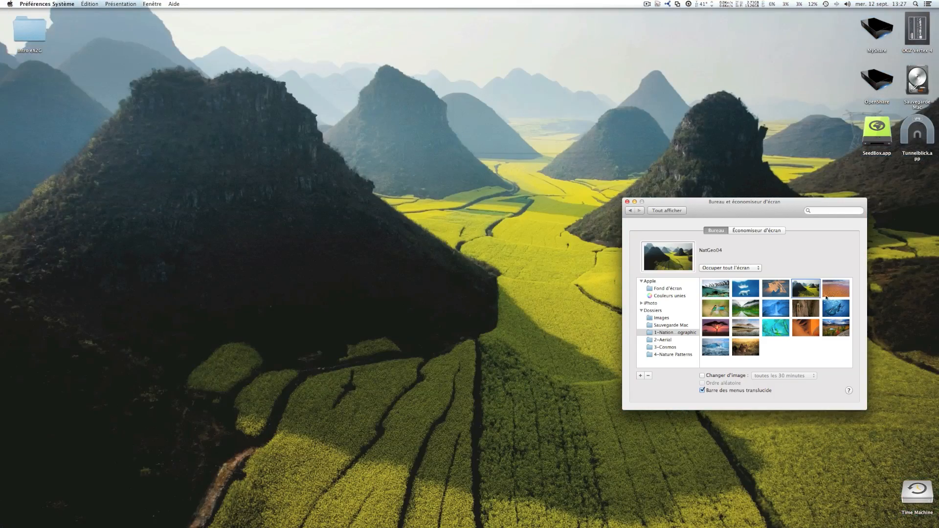
- Try Aerial07 from 2-Aerial and several 3-Cosmos images, including Cosmos01, Cosmos08, Cosmos05 and Cosmos04, as the desktop wallpaper
click(680, 341)
click(745, 308)
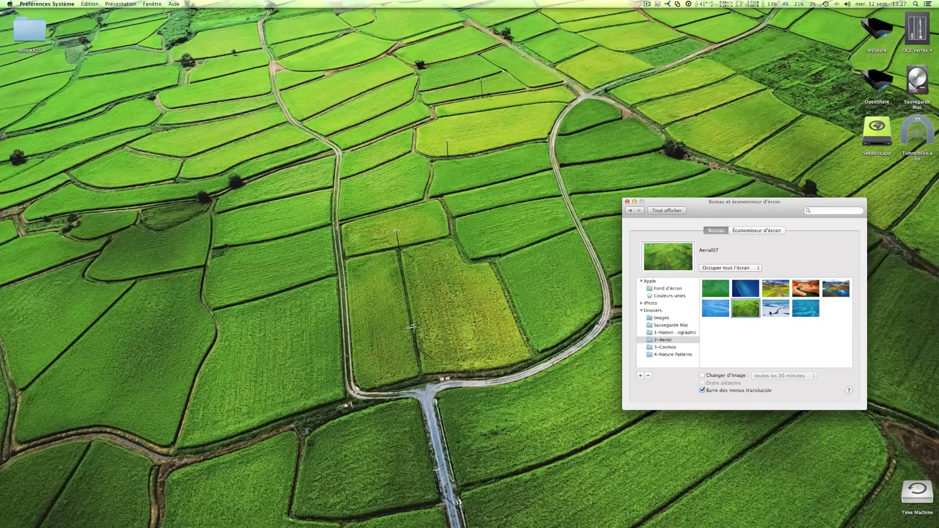
click(665, 347)
click(715, 288)
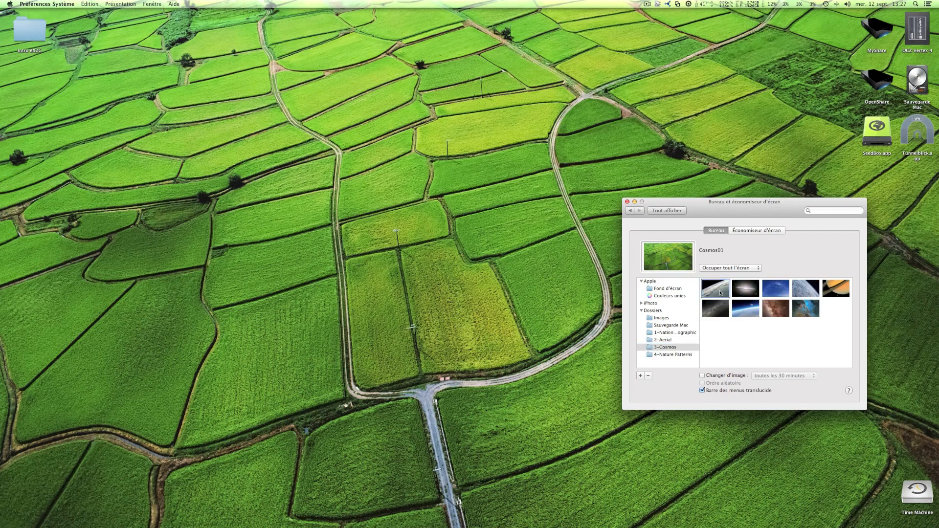
click(748, 290)
click(774, 310)
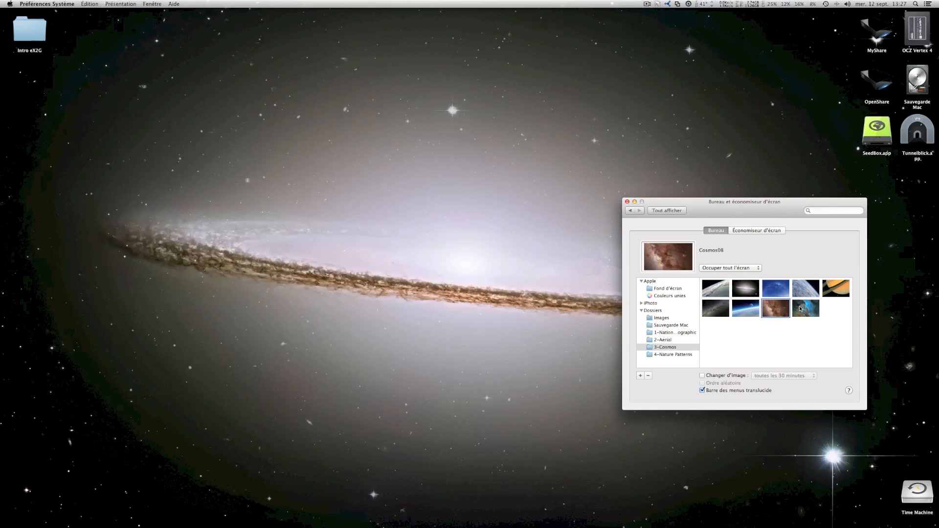
click(805, 308)
click(828, 292)
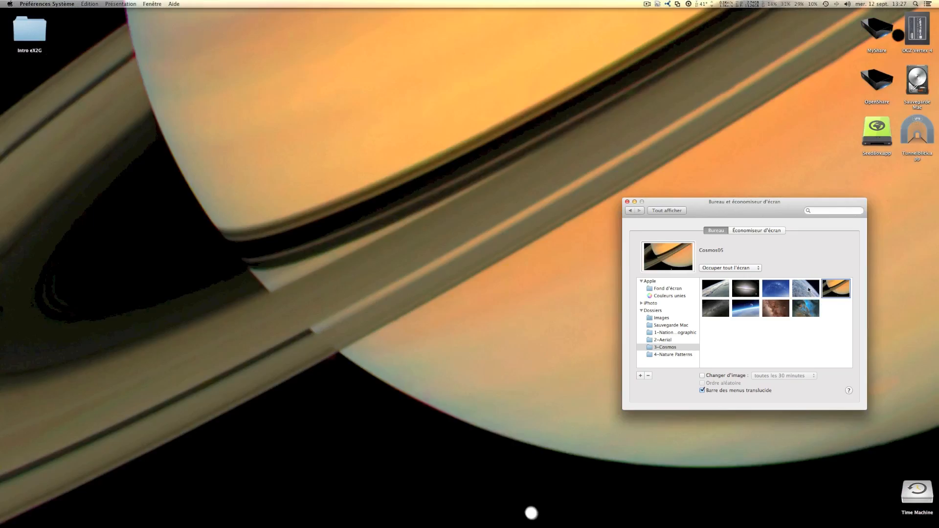
click(810, 290)
- Set the desktop wallpaper back to eX2G Wallpaper from the Sauvegarde Mac folder and close the preferences window
click(663, 326)
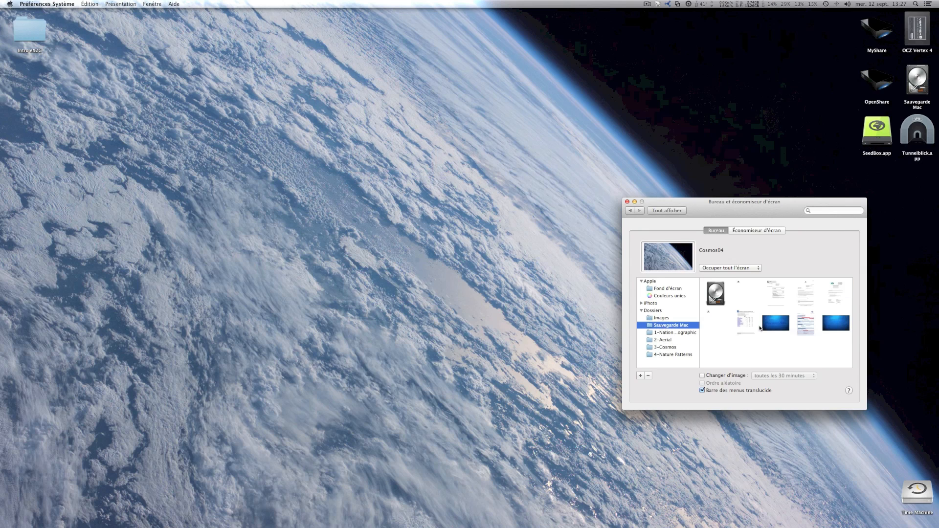
click(781, 324)
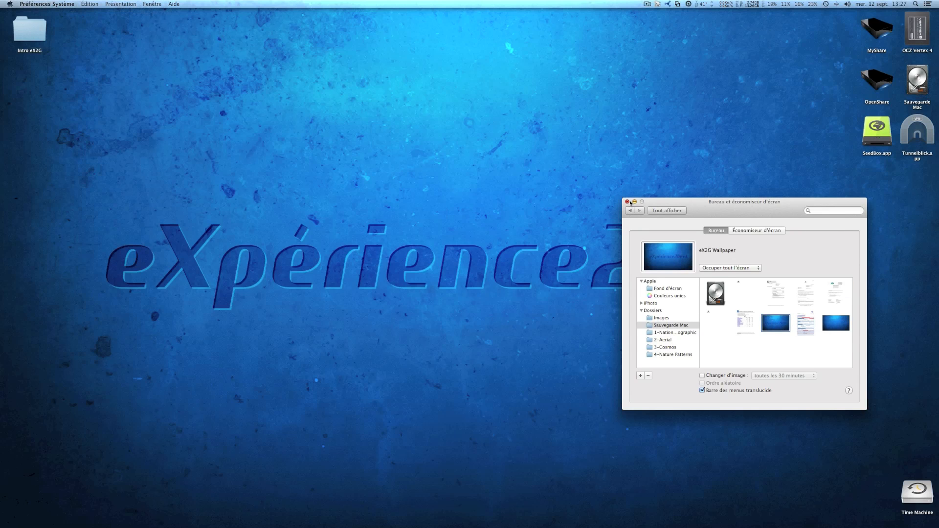
drag(661, 203, 365, 204)
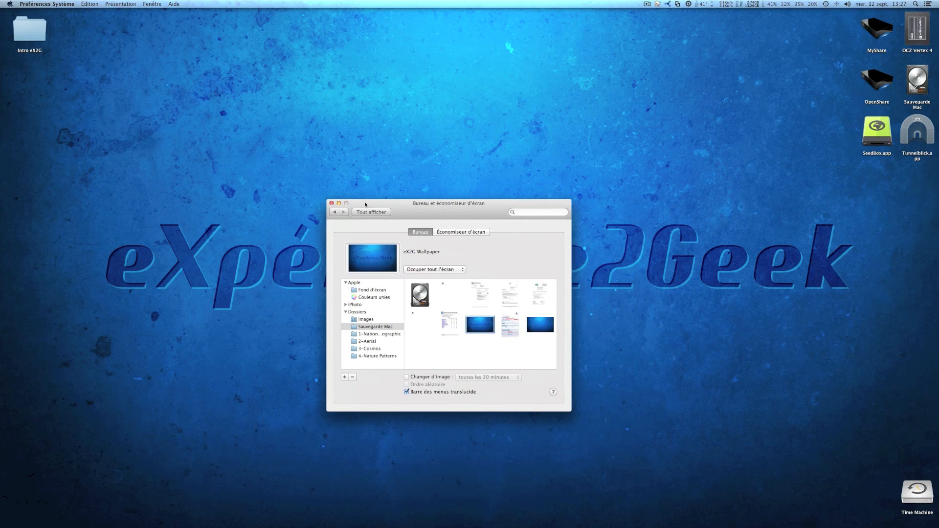
click(331, 203)
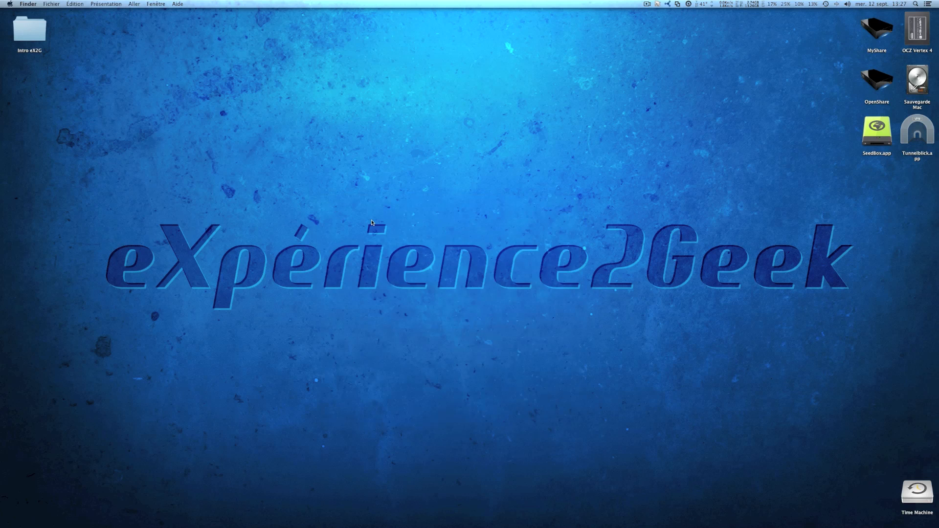